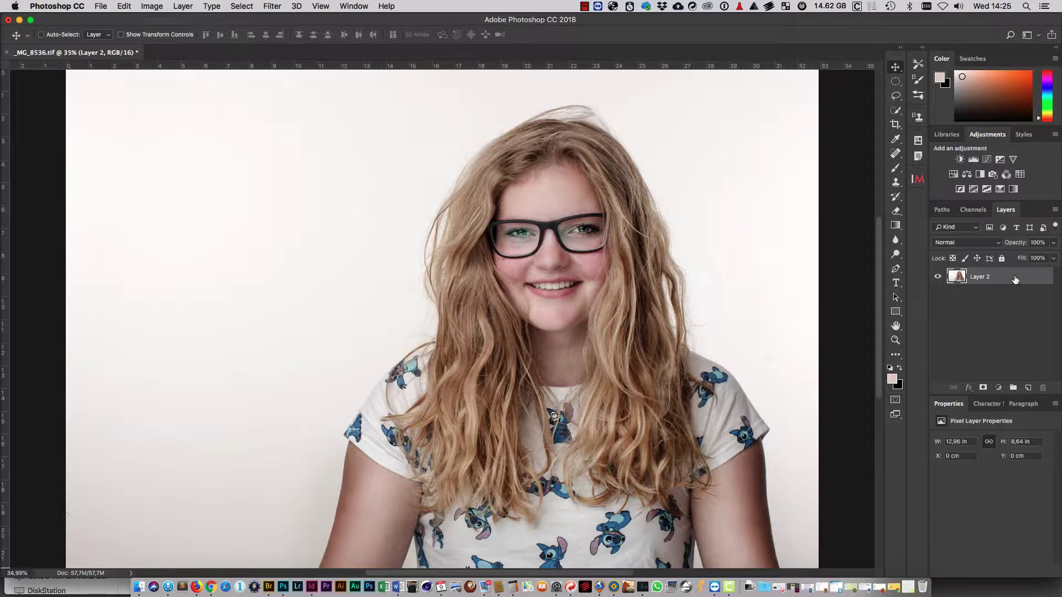
- Duplicate Layer 2 so a Layer 2 copy sits above the original
left_click_drag(1015, 279, 1023, 389)
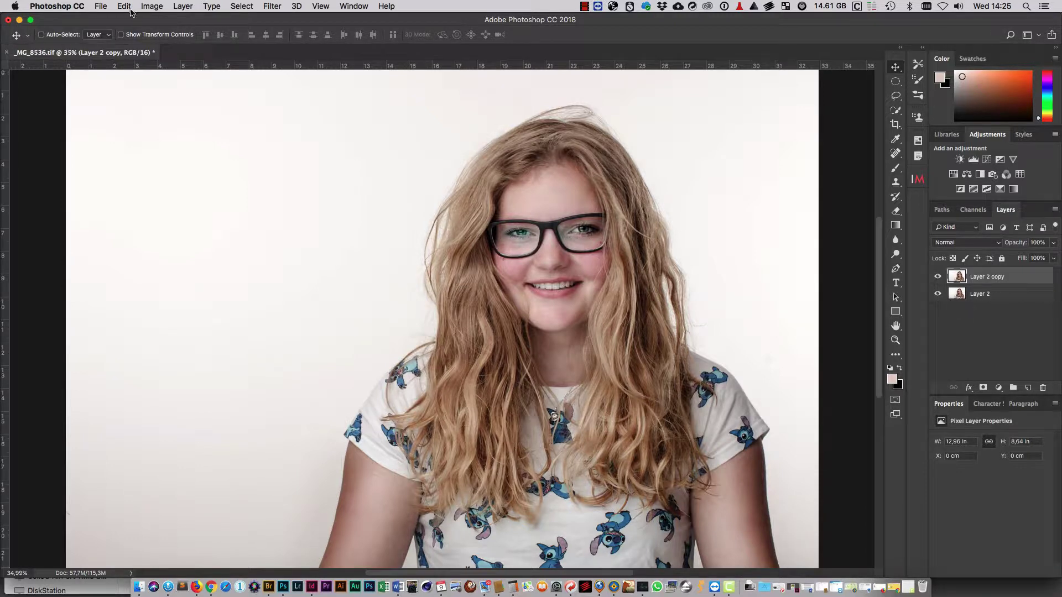
- Resize the image to 2048 px wide at 72 pixels/inch, then check it at 100% and fit-to-screen
left_click(151, 6)
left_click(190, 97)
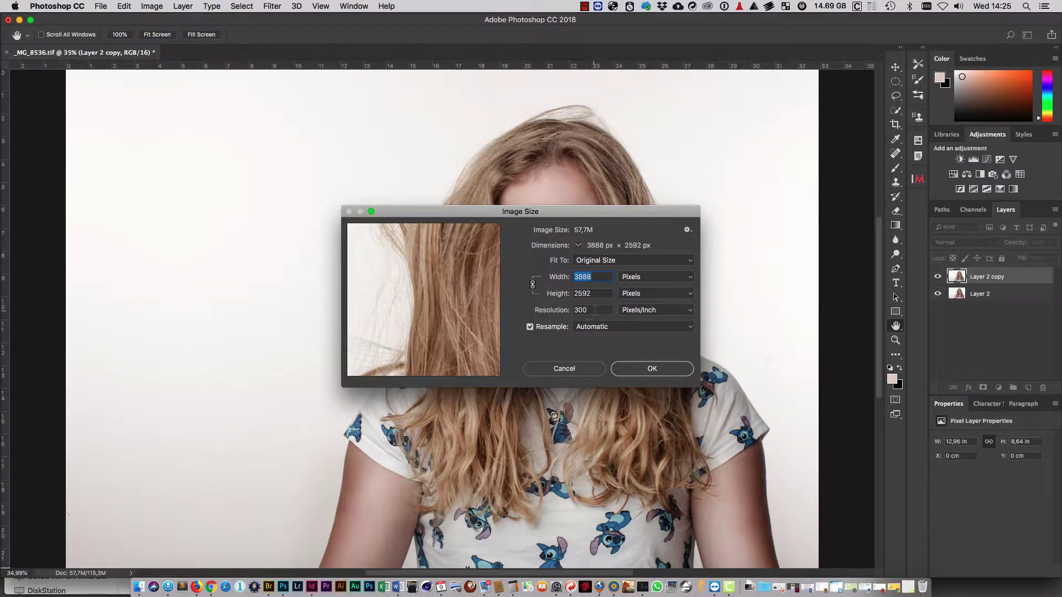
double_click(584, 310)
type("72")
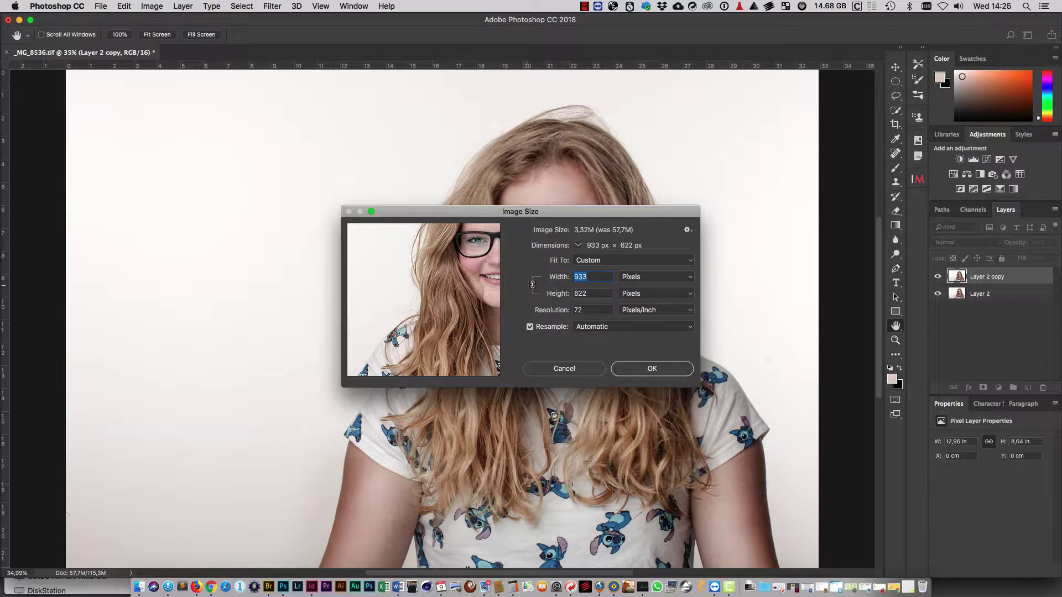
type("2048")
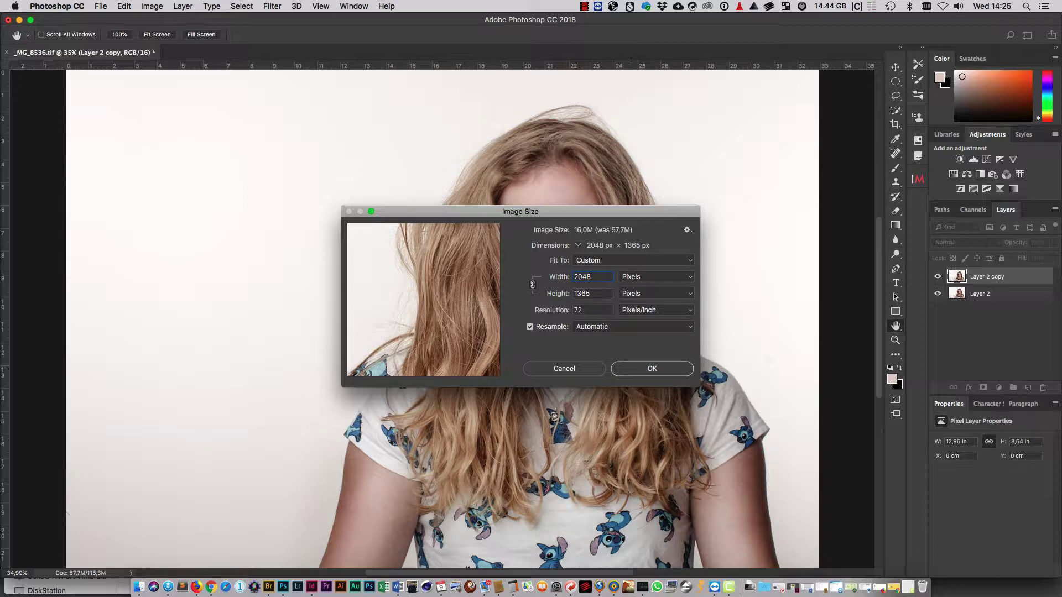
key("Return")
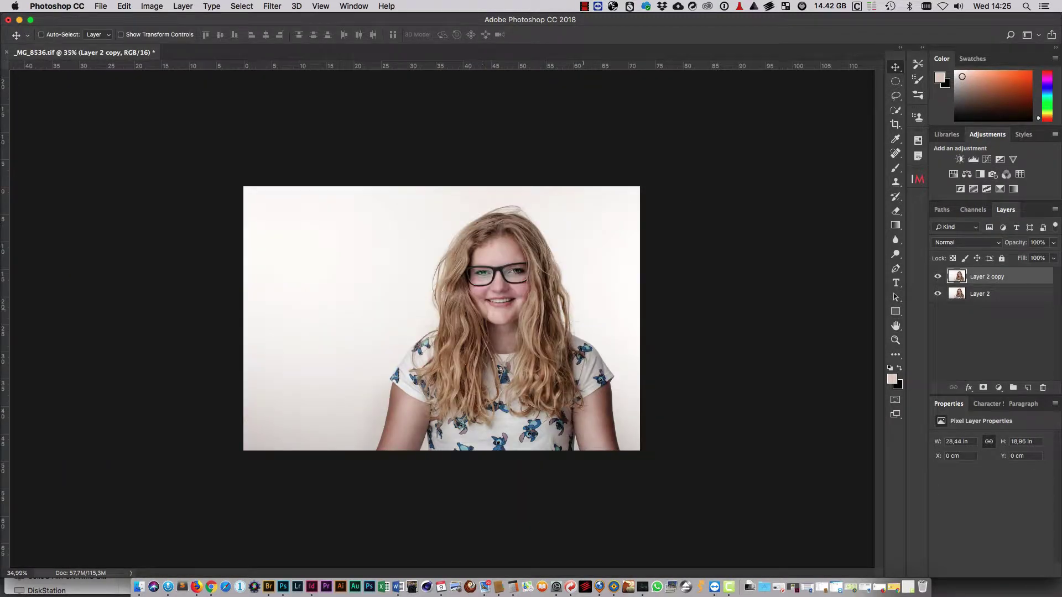
key("super+1")
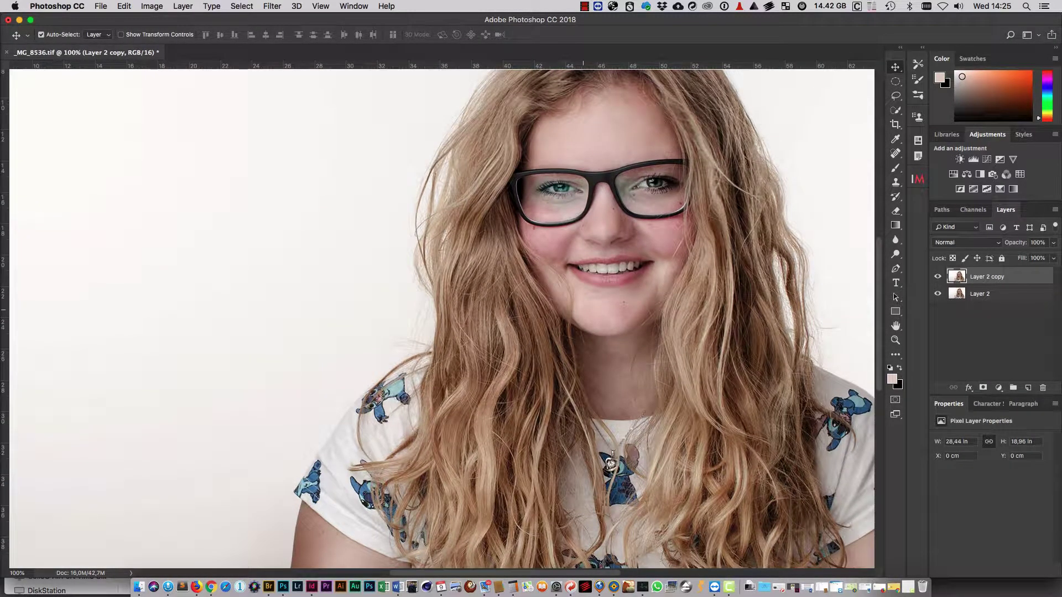
key("super+0")
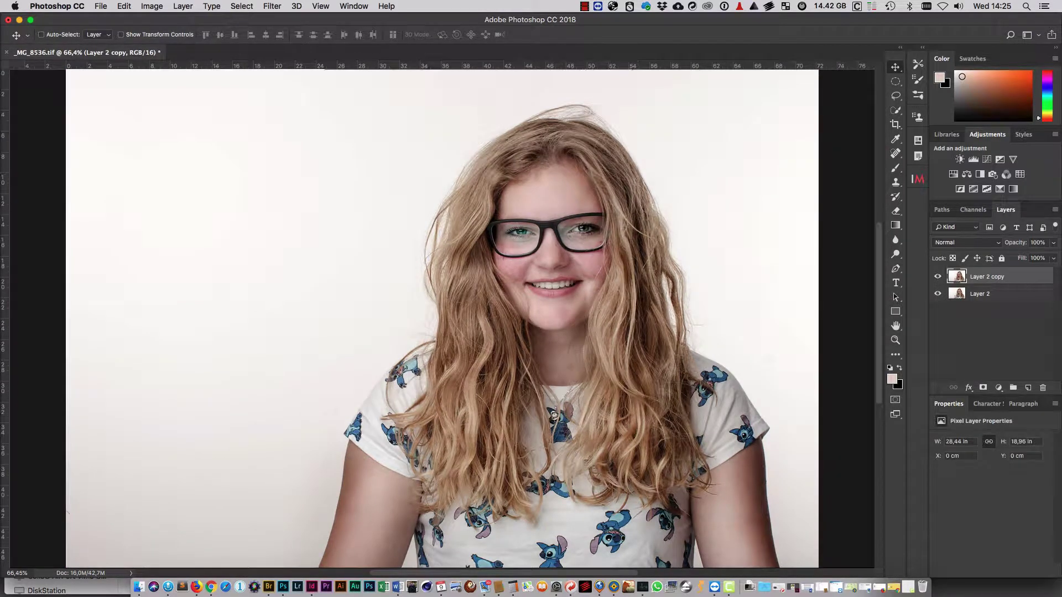
- Apply a High Pass filter with a radius of about 1.3 pixels to Layer 2 copy
left_click(271, 6)
mouse_move(280, 232)
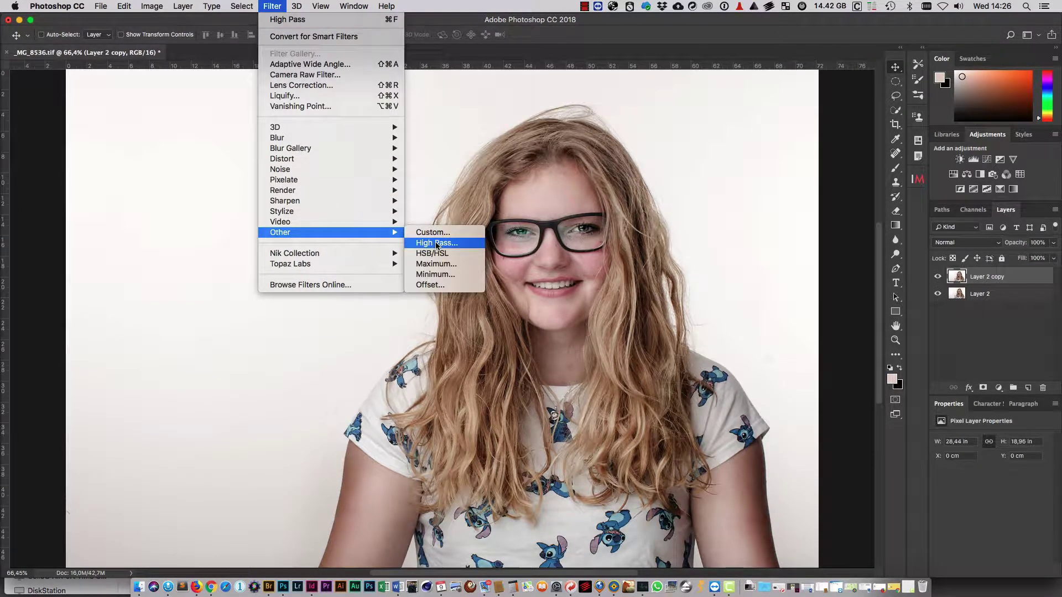
left_click(436, 244)
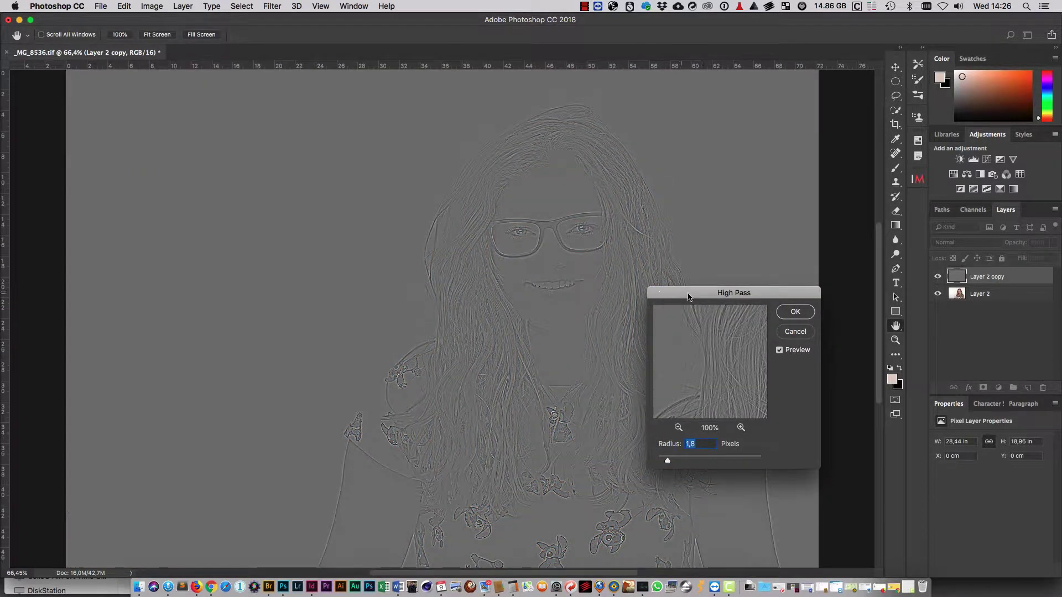
mouse_move(685, 297)
left_mouse_down()
mouse_move(682, 278)
mouse_move(648, 284)
left_mouse_up()
left_click_drag(632, 448, 627, 449)
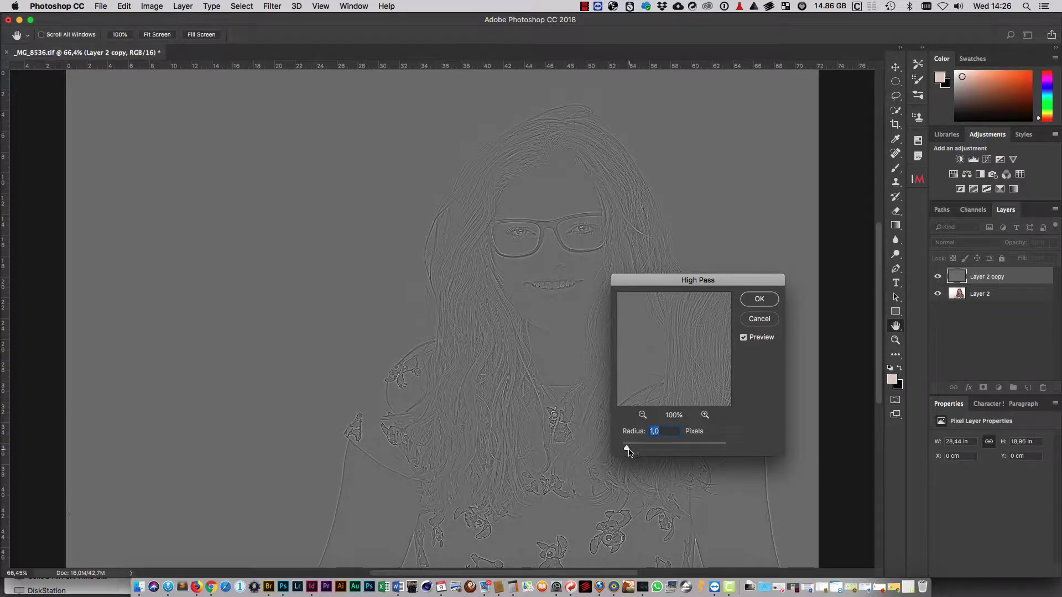
left_click_drag(629, 451, 643, 447)
left_click_drag(694, 276, 675, 274)
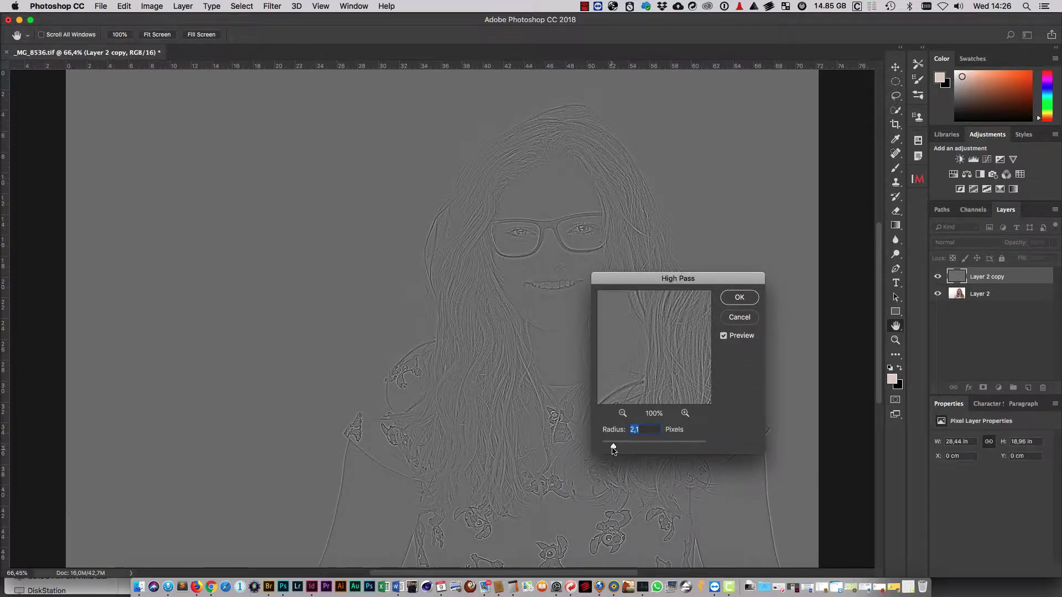
left_click_drag(613, 446, 611, 447)
left_click(729, 302)
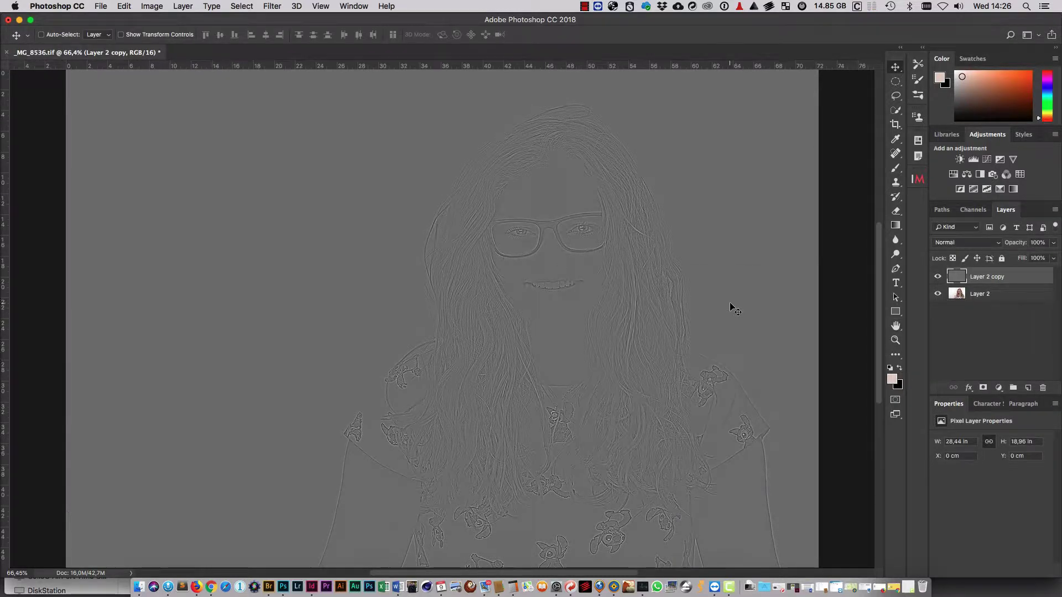
- Try Soft Light blending on Layer 2 copy, toggling its visibility to compare
left_click(960, 243)
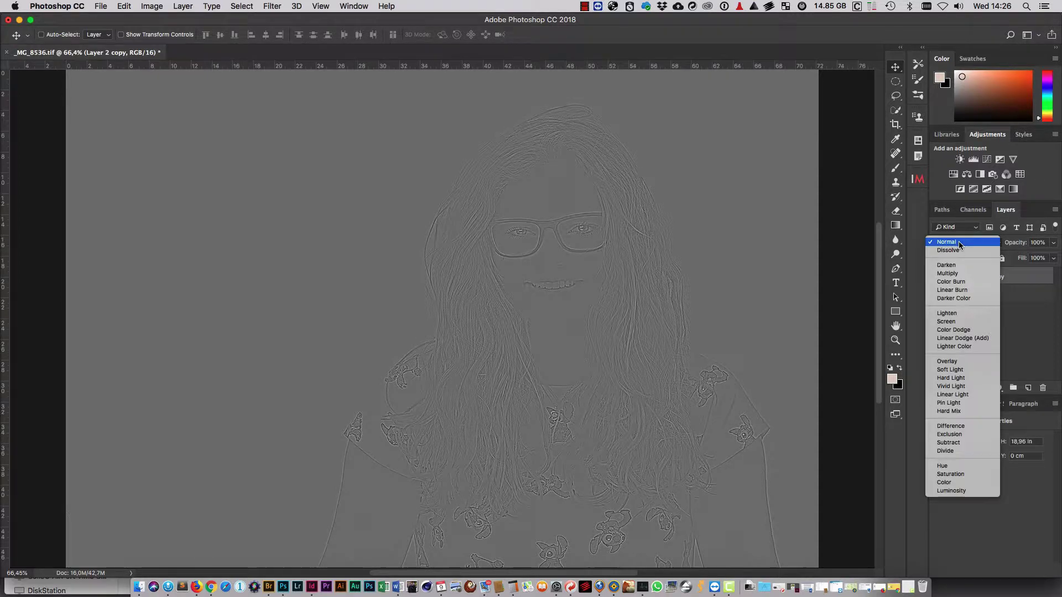
left_click(945, 372)
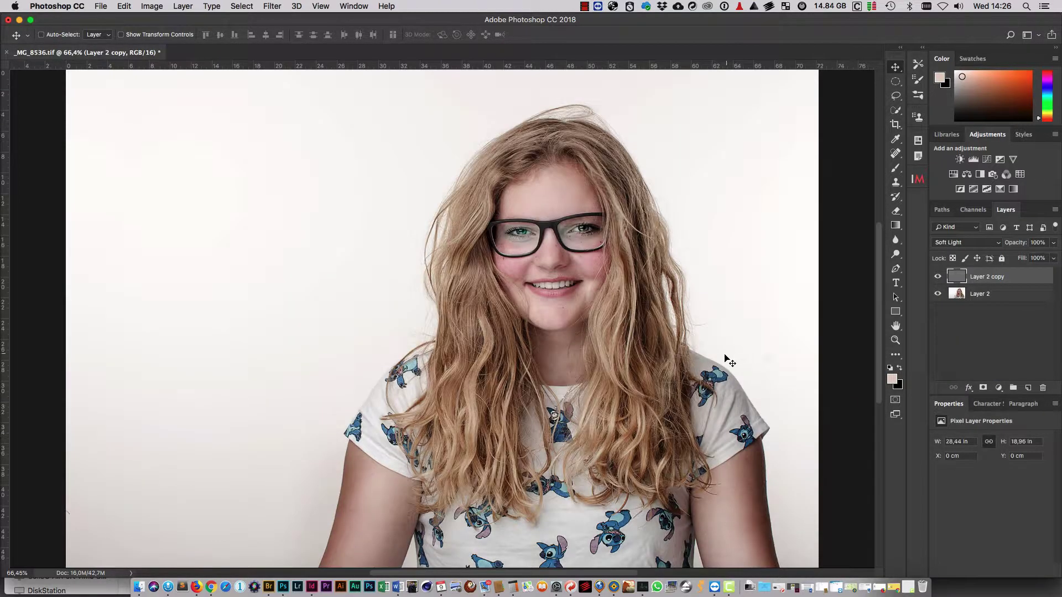
left_click(937, 276)
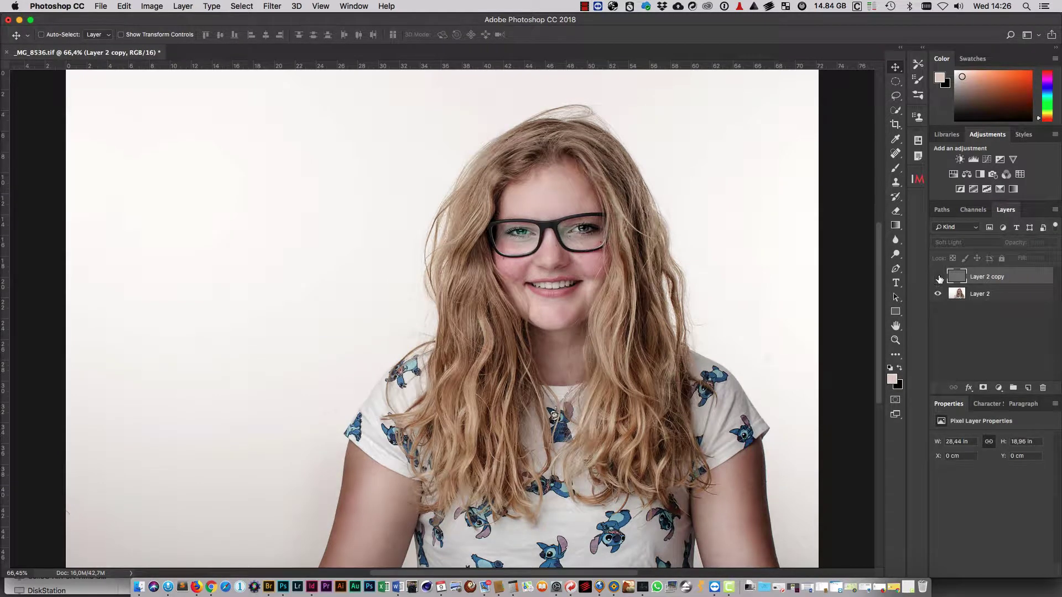
left_click(938, 277)
- Compare the sharpening on the face at 100% zoom, then switch the blend mode to Vivid Light
key("ctrl+1")
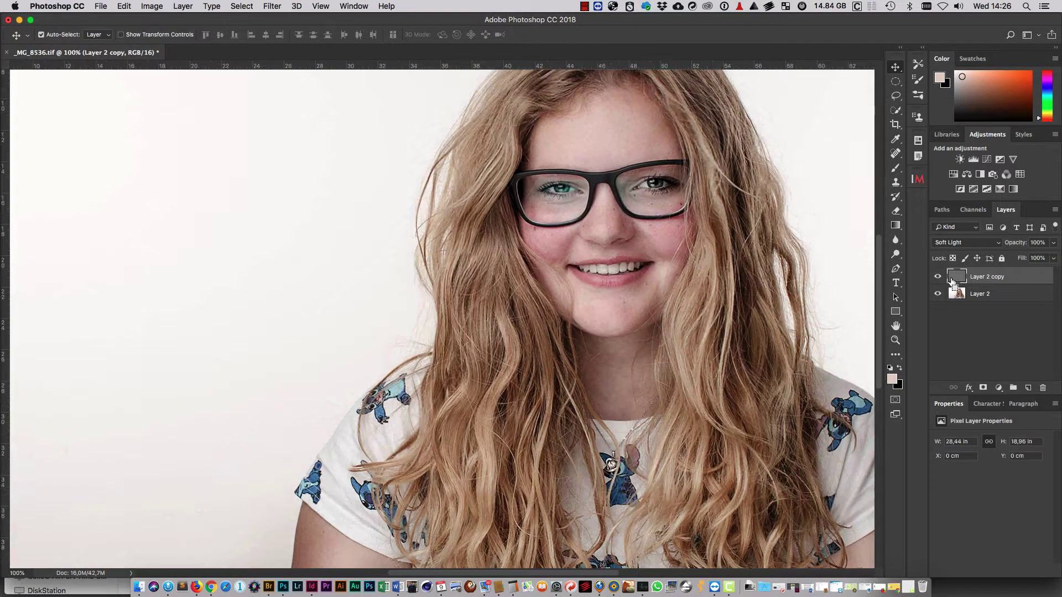
left_click_drag(642, 301, 547, 390)
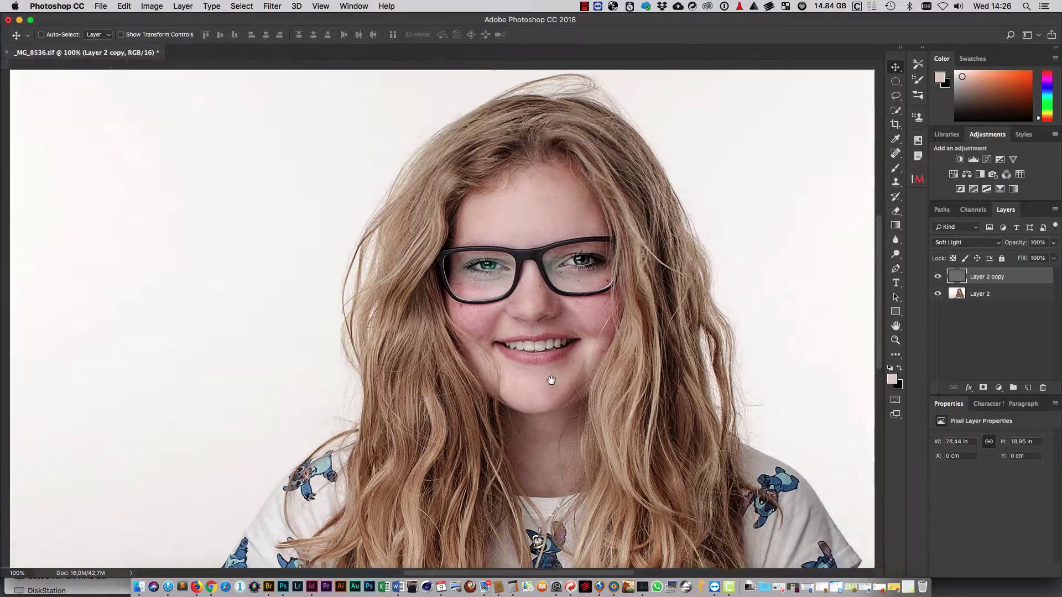
left_click(937, 278)
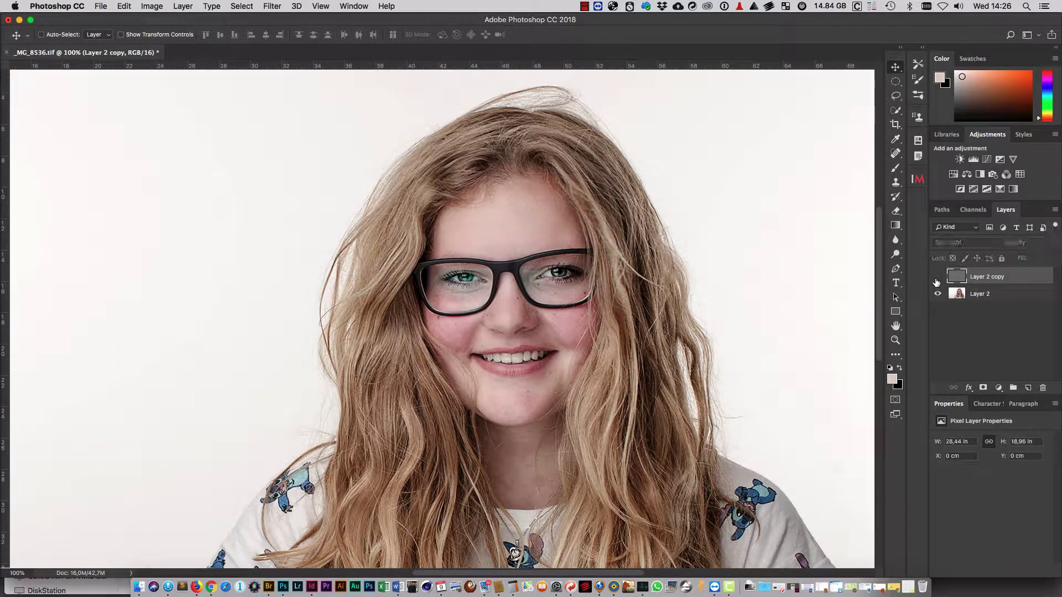
left_click(937, 277)
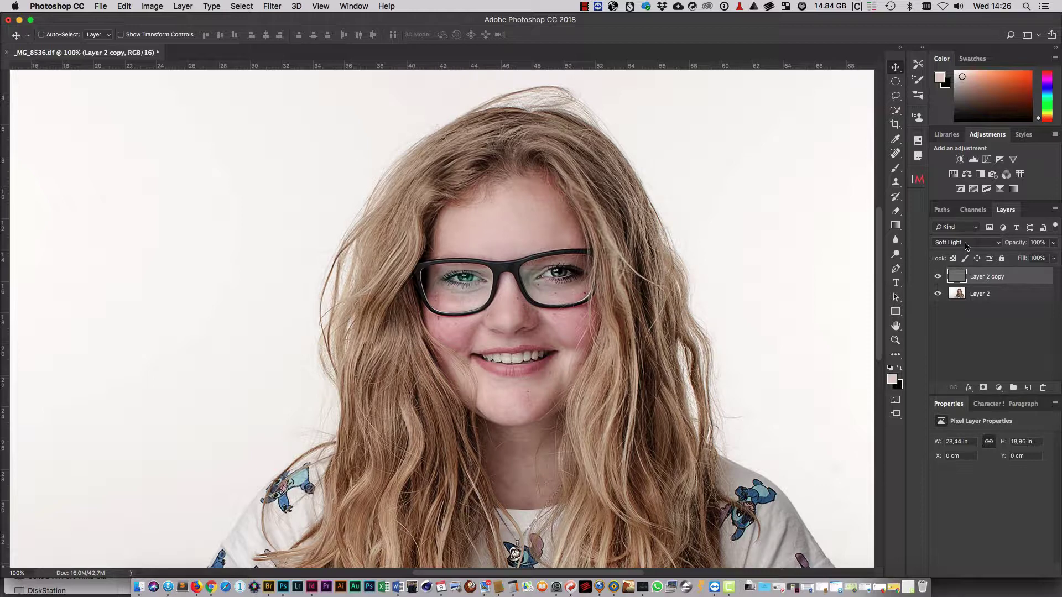
left_click(967, 245)
left_click(964, 244)
left_click(960, 259)
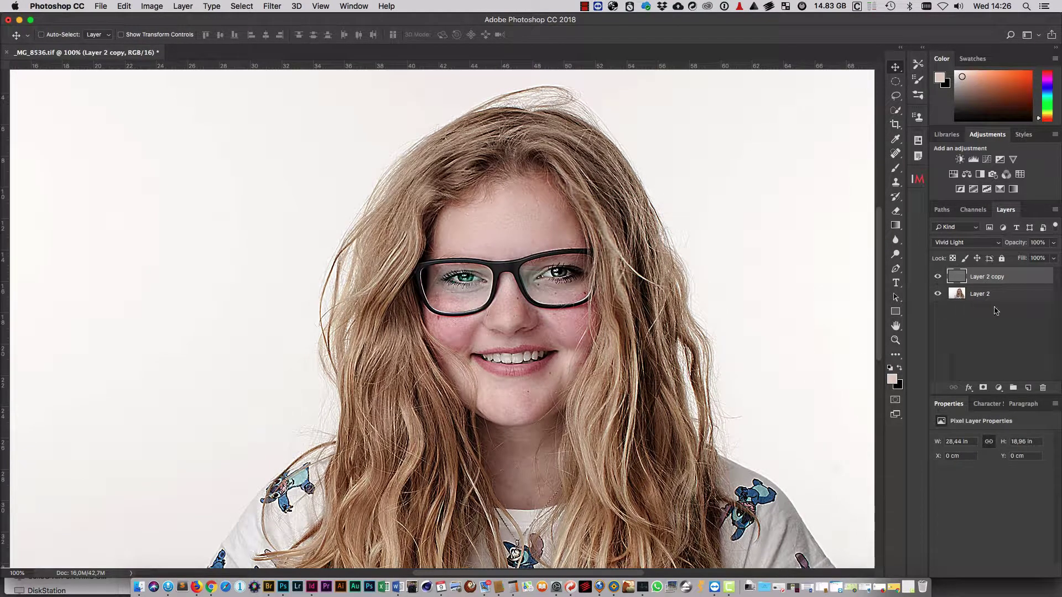
- Compare with and without sharpening, then settle Layer 2 copy's opacity at 25%
left_click(938, 277)
left_click_drag(1017, 245, 1002, 244)
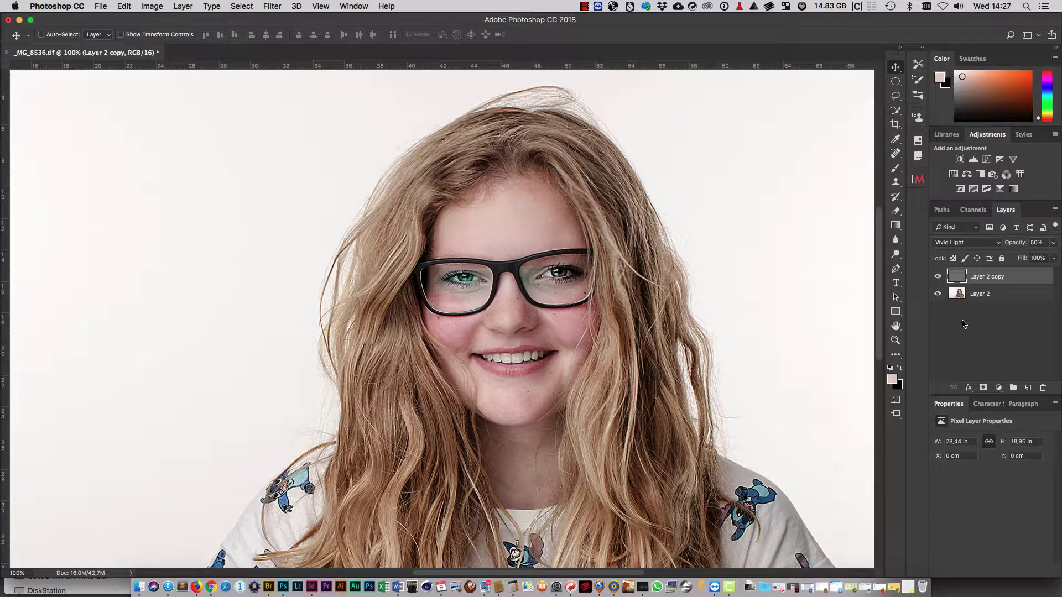
left_click_drag(1030, 244, 1024, 244)
left_click_drag(1030, 244, 1023, 252)
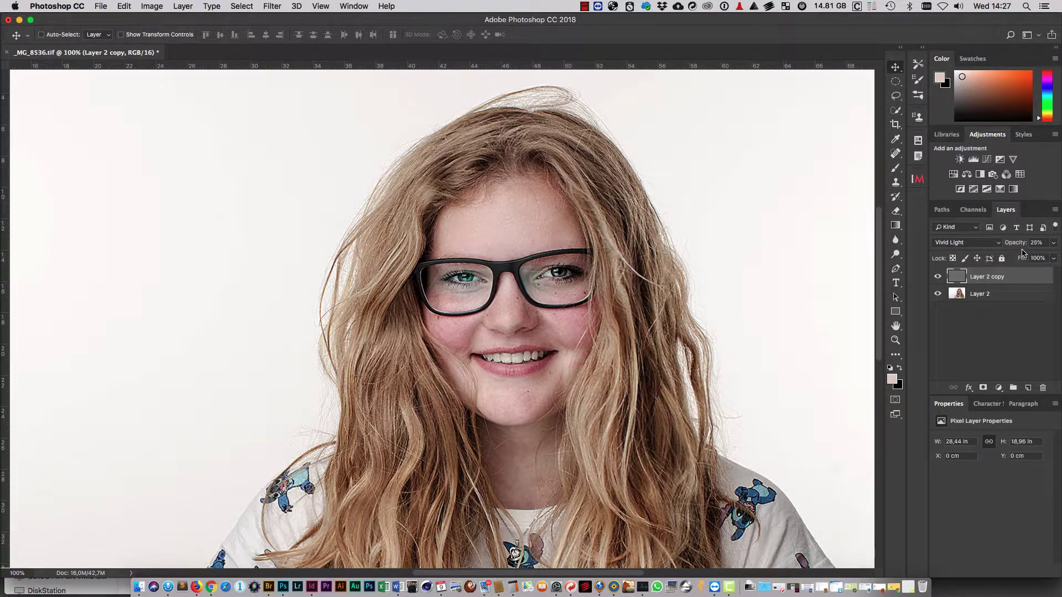
left_click(996, 325)
key("ctrl+z")
- In Save for Web, optimize the JPEG to a 700 K target file size
left_click(101, 6)
mouse_move(113, 148)
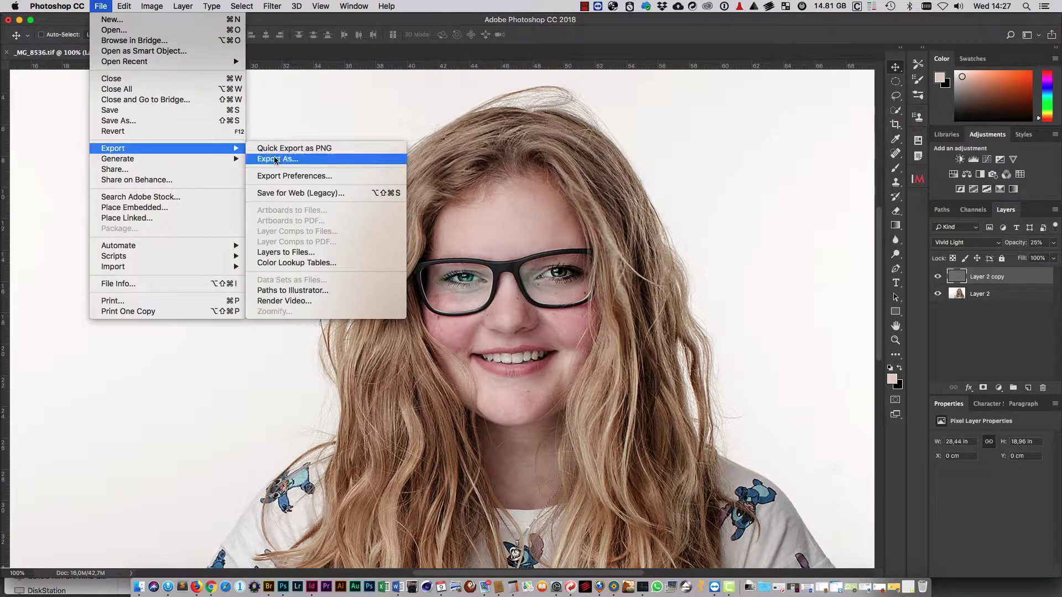
left_click(273, 194)
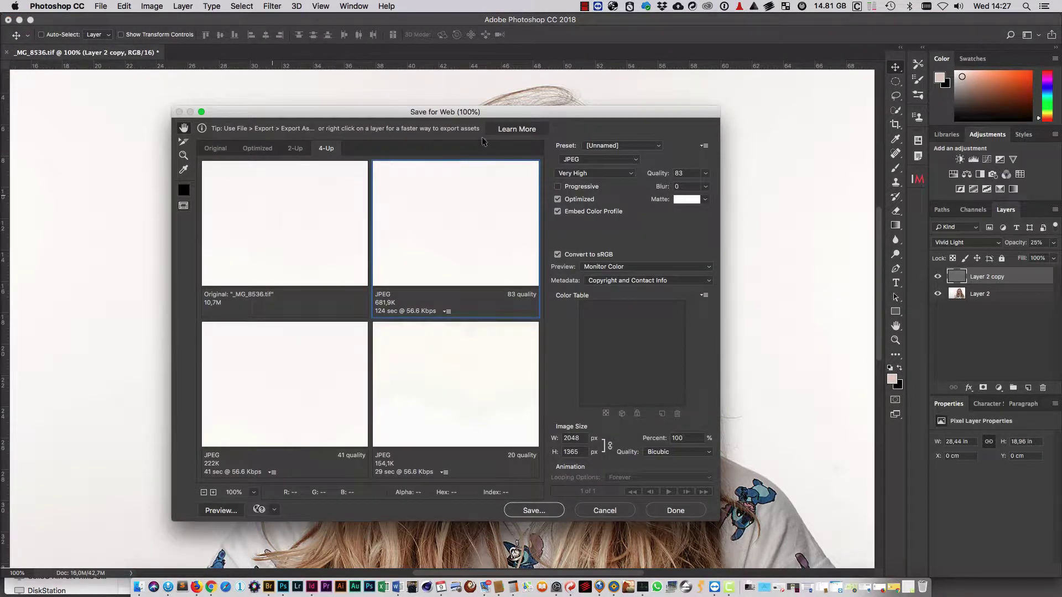
left_click_drag(459, 115, 465, 112)
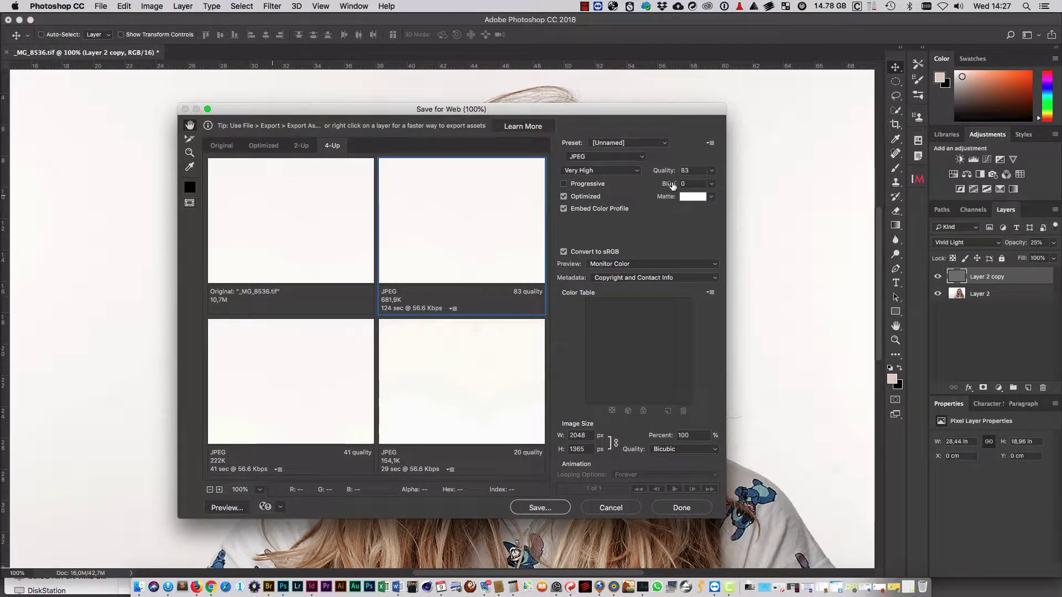
left_click(710, 143)
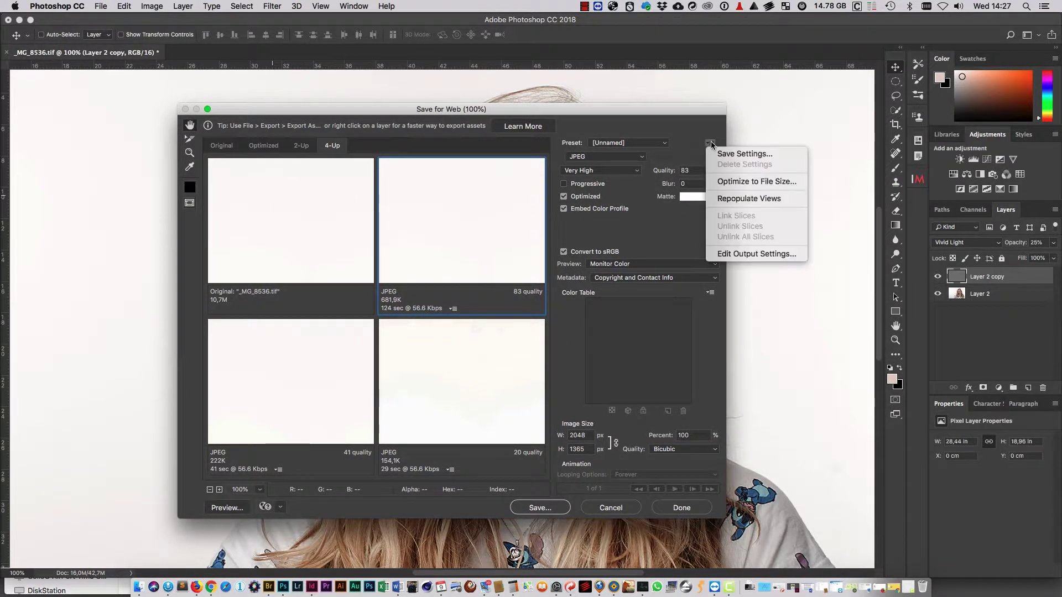
left_click(722, 182)
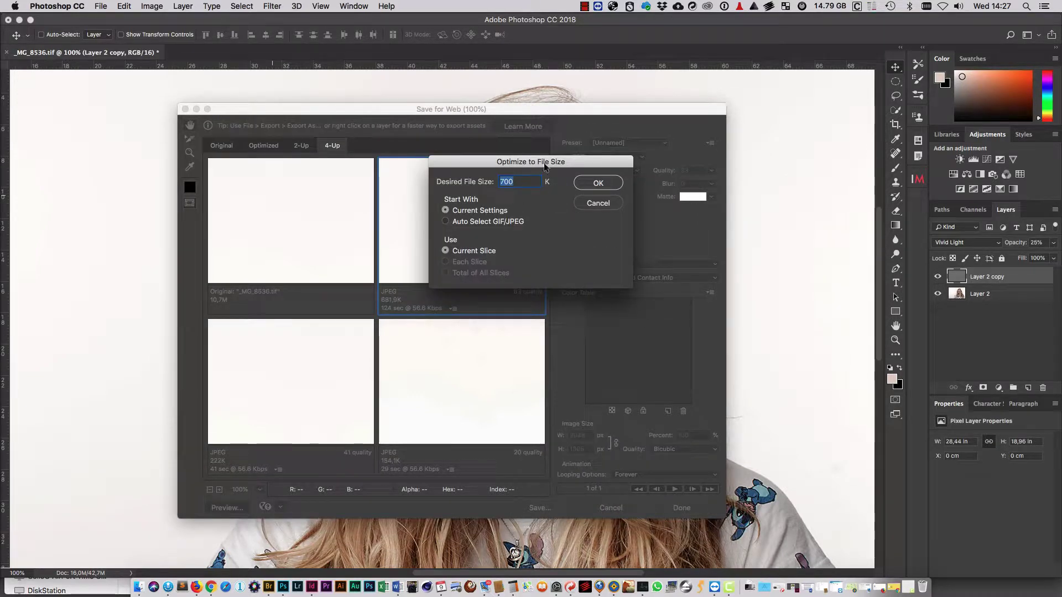
left_click(607, 186)
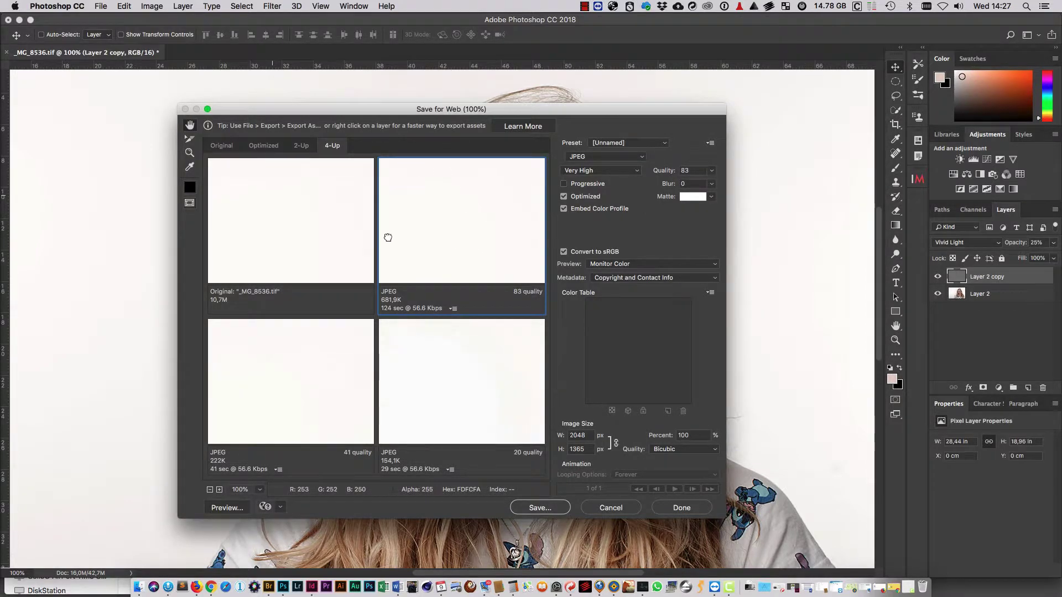
- Save the export as _MG_8536.jpg, replacing the existing file
mouse_move(488, 237)
left_mouse_down()
mouse_move(461, 217)
mouse_move(426, 218)
left_mouse_up()
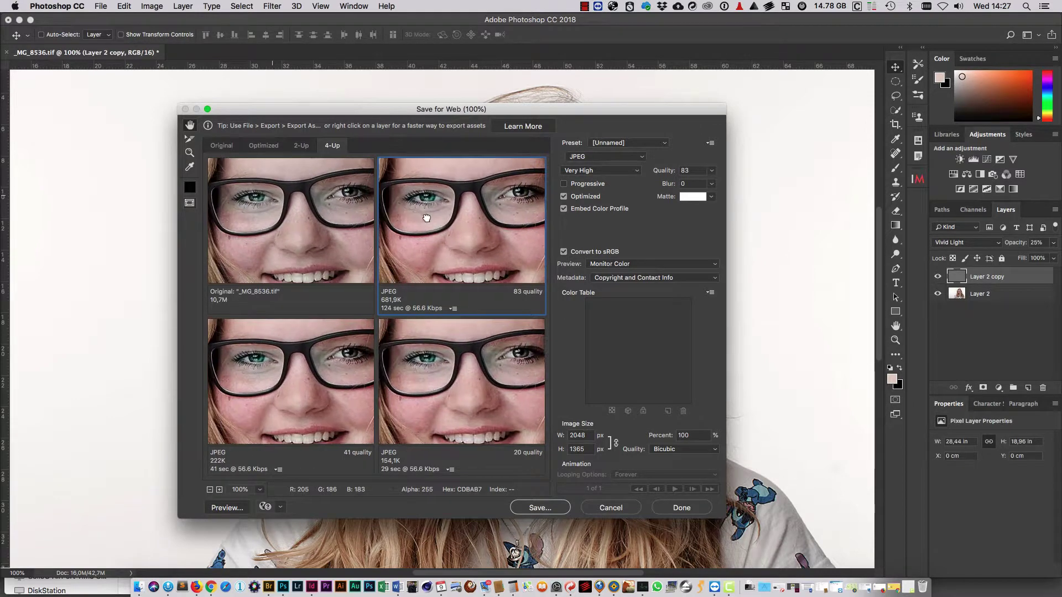
left_click(528, 509)
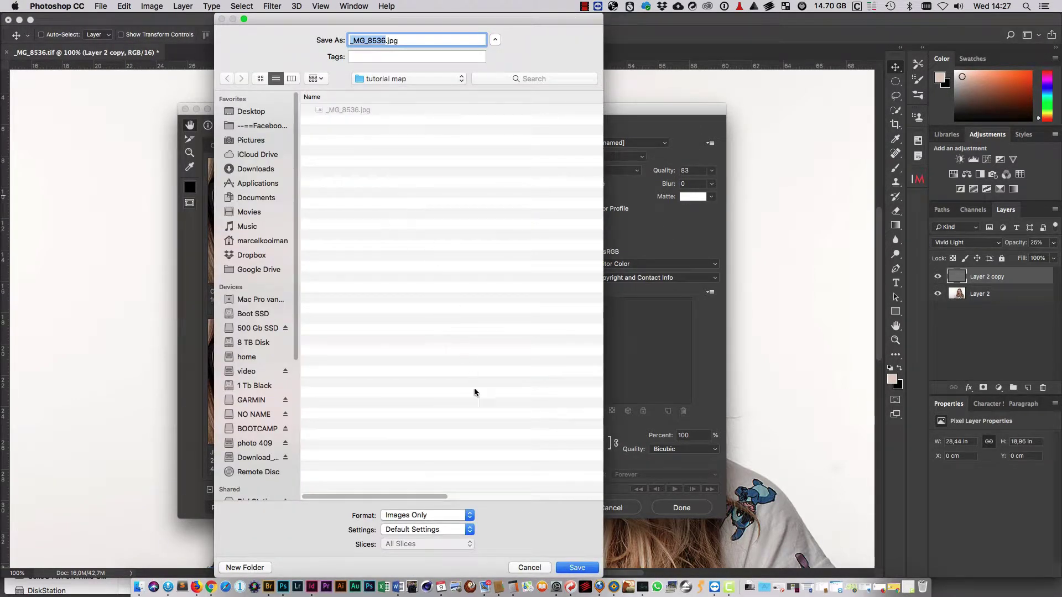
left_click(576, 567)
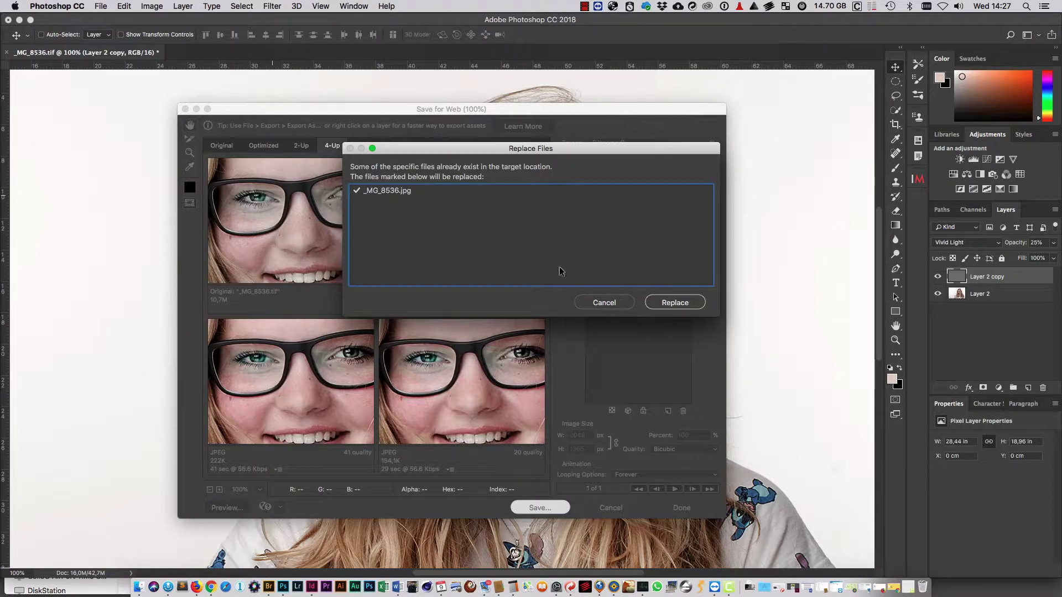
left_click(664, 303)
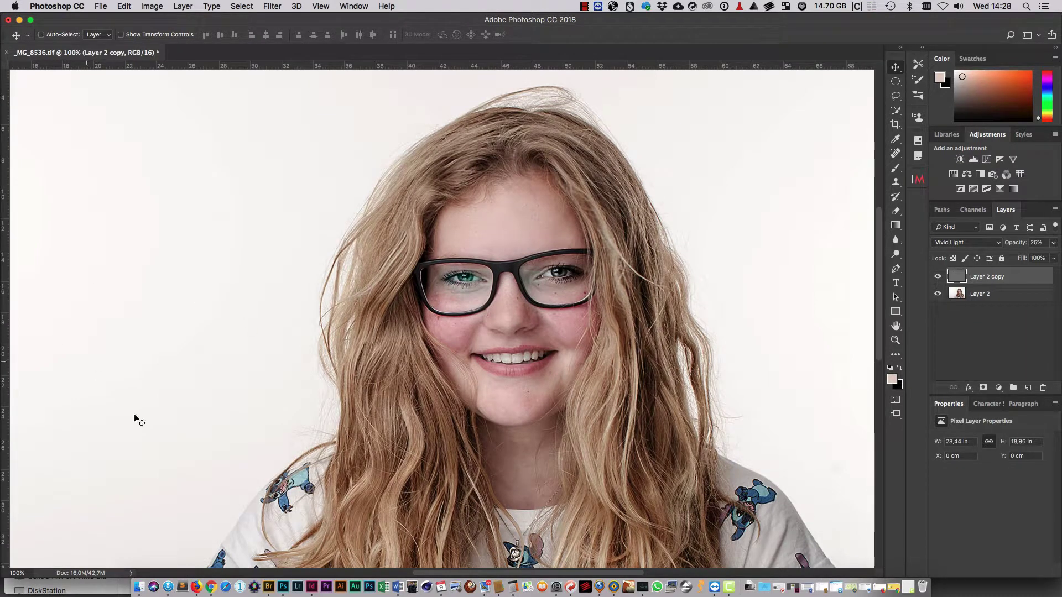
left_click(139, 586)
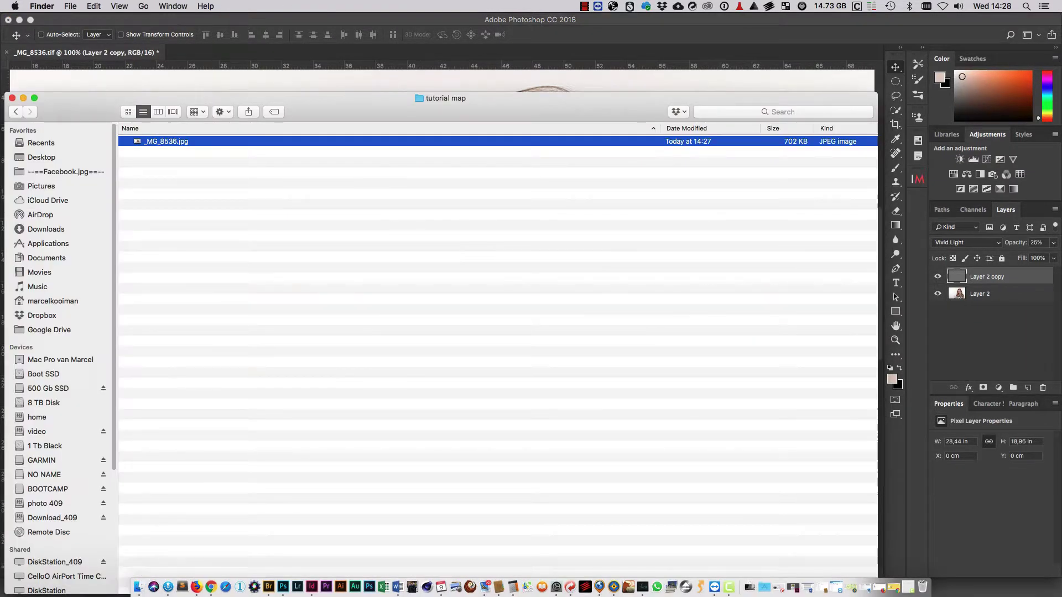
left_click_drag(108, 99, 213, 63)
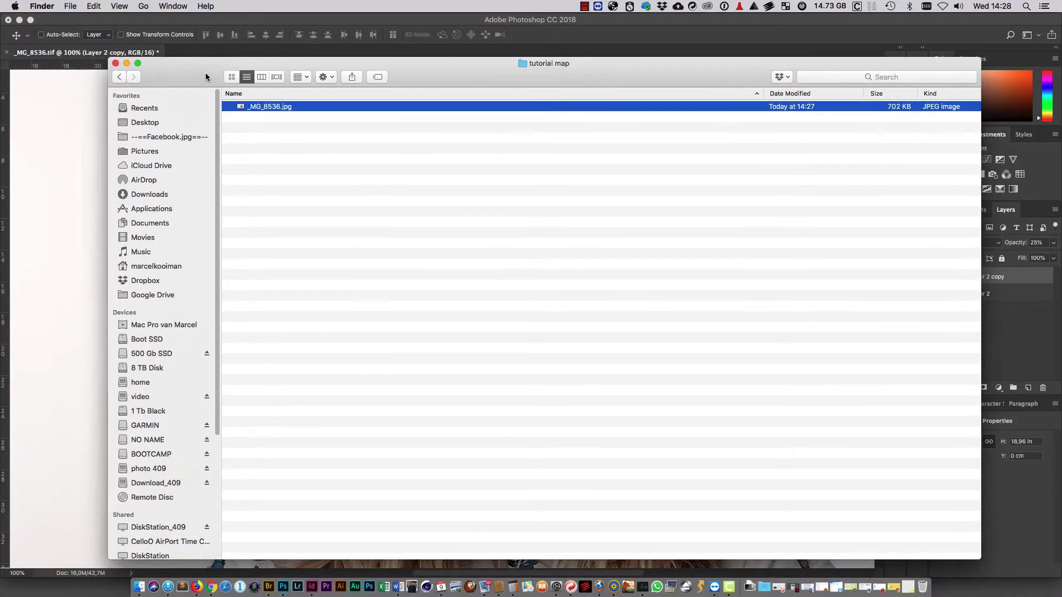
key("space")
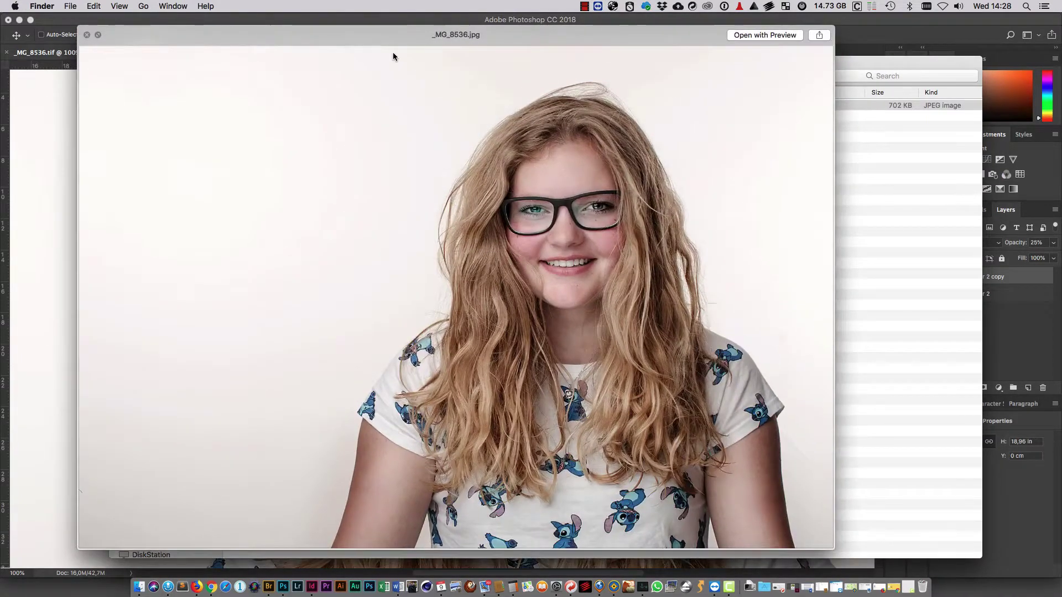
left_click_drag(411, 35, 466, 22)
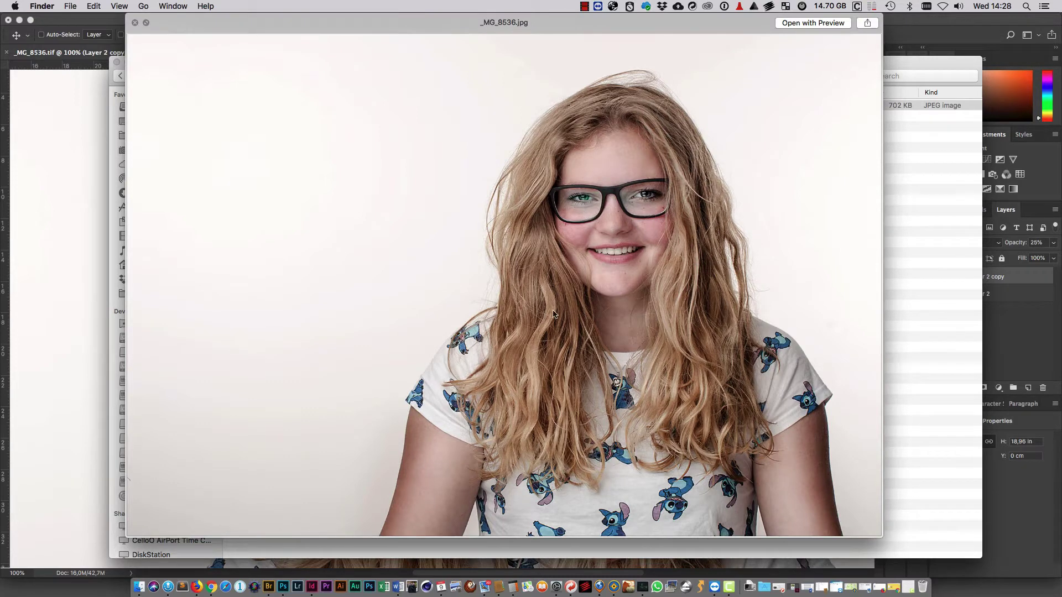
left_click_drag(291, 22, 332, 27)
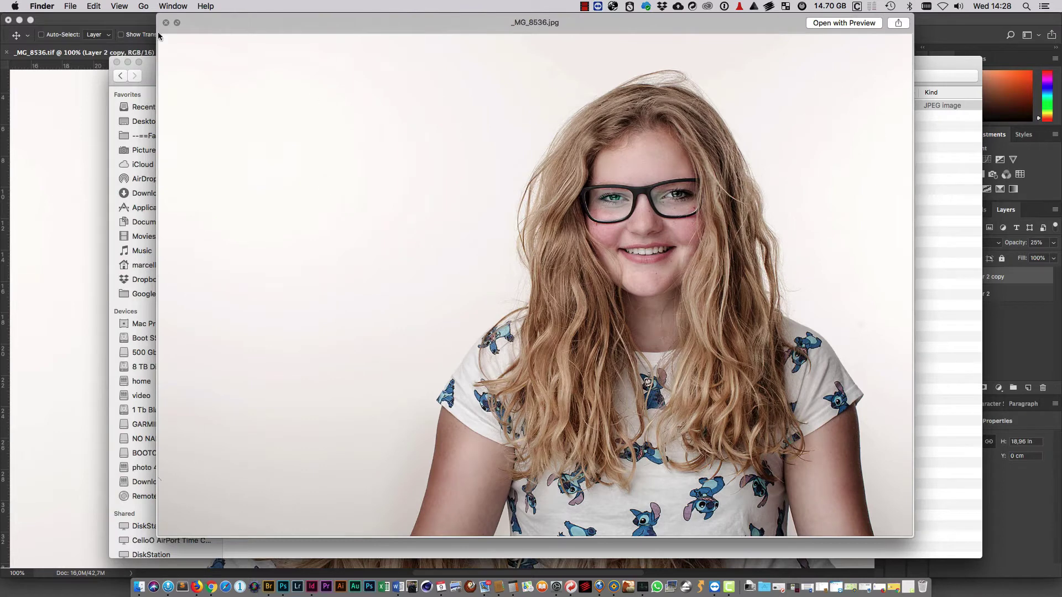
left_click(166, 22)
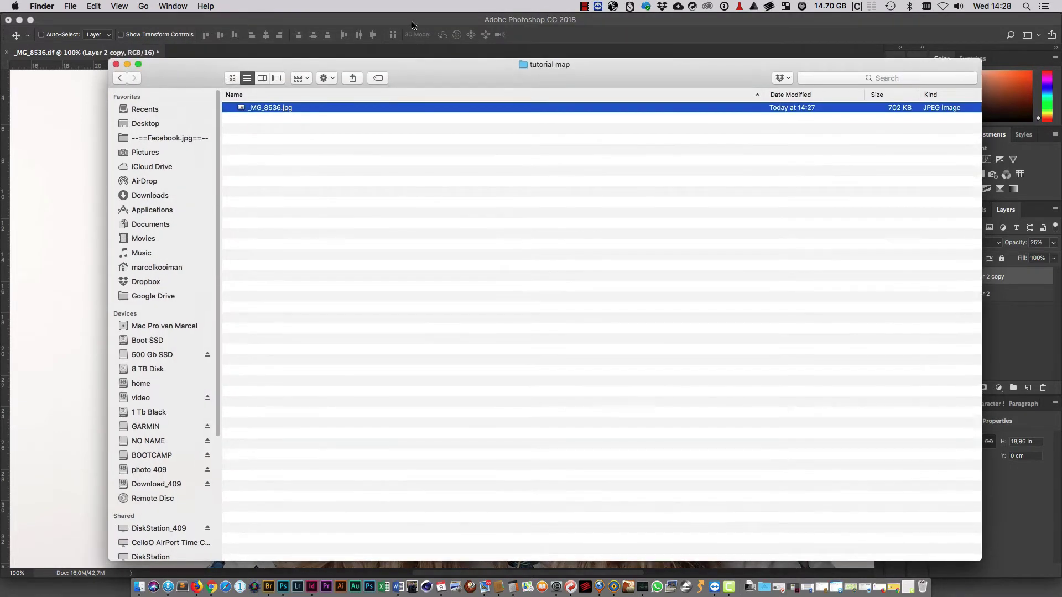
left_click(414, 23)
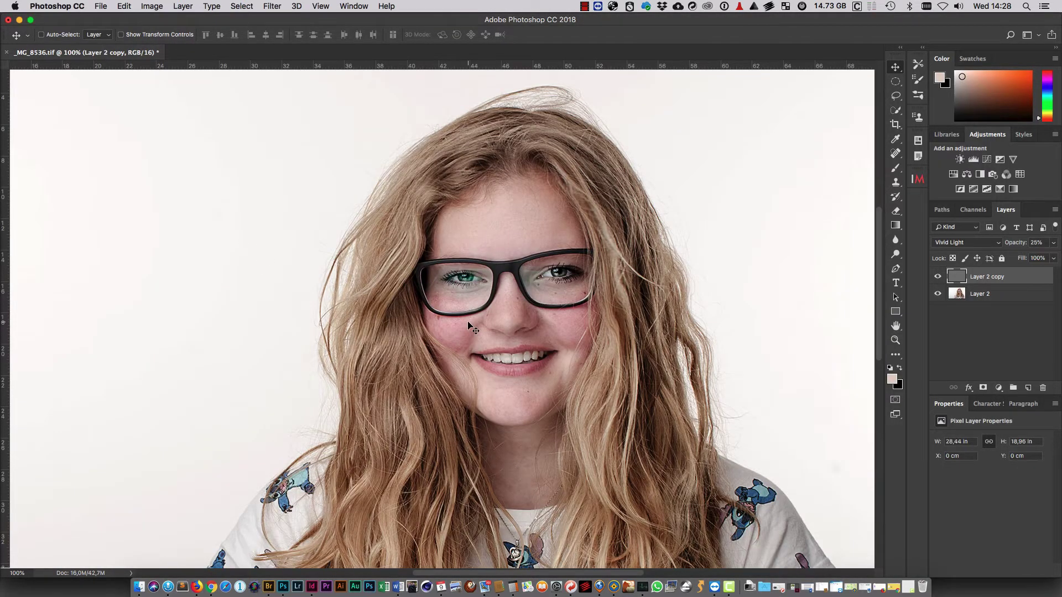